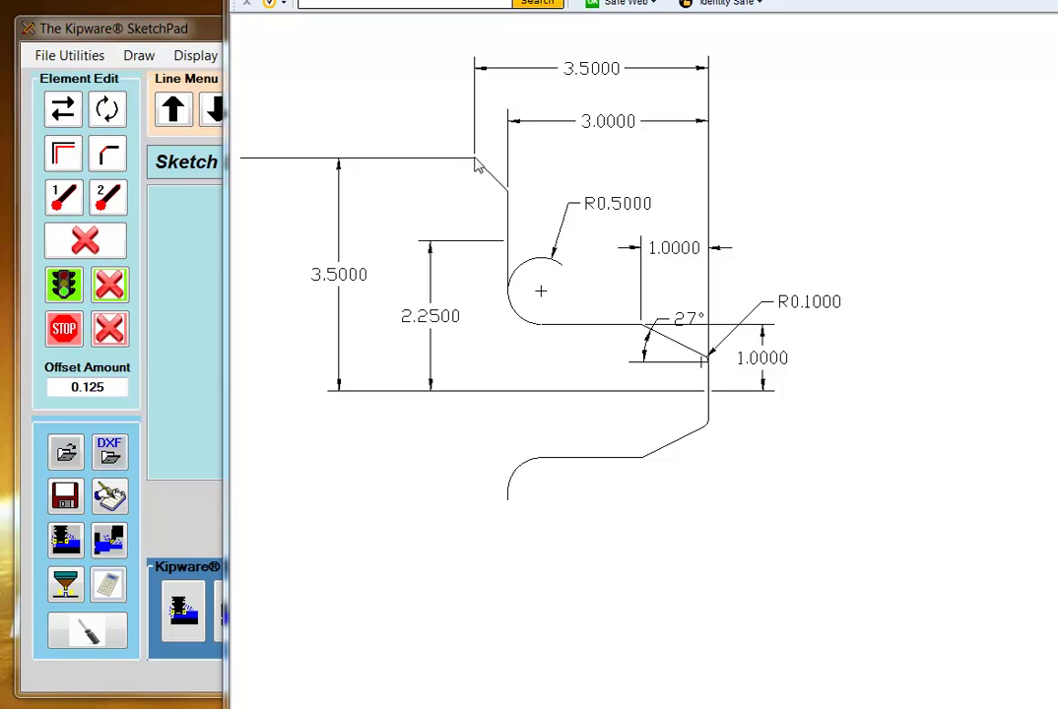
Switch from the browser's part drawing to the Kipware SketchPad window.
{"action": "key", "text": "alt+Tab"}
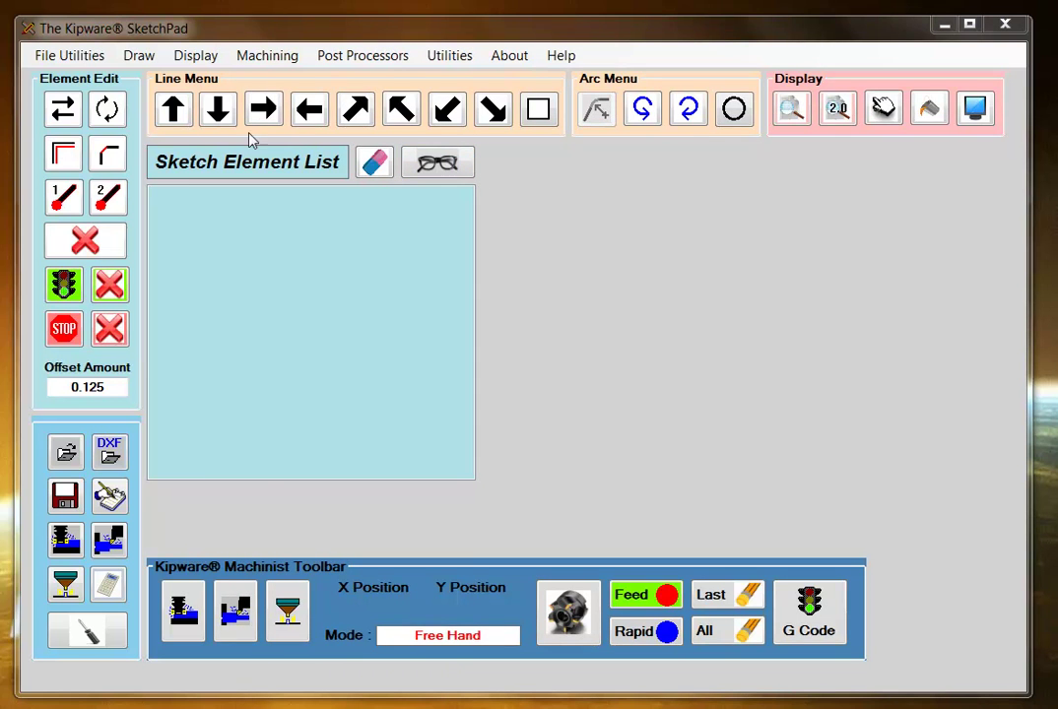
Record a polar 90° vertical line starting at X 0, Y 0 as the first AutoPath element.
{"action": "left_click", "coordinate": [175, 113]}
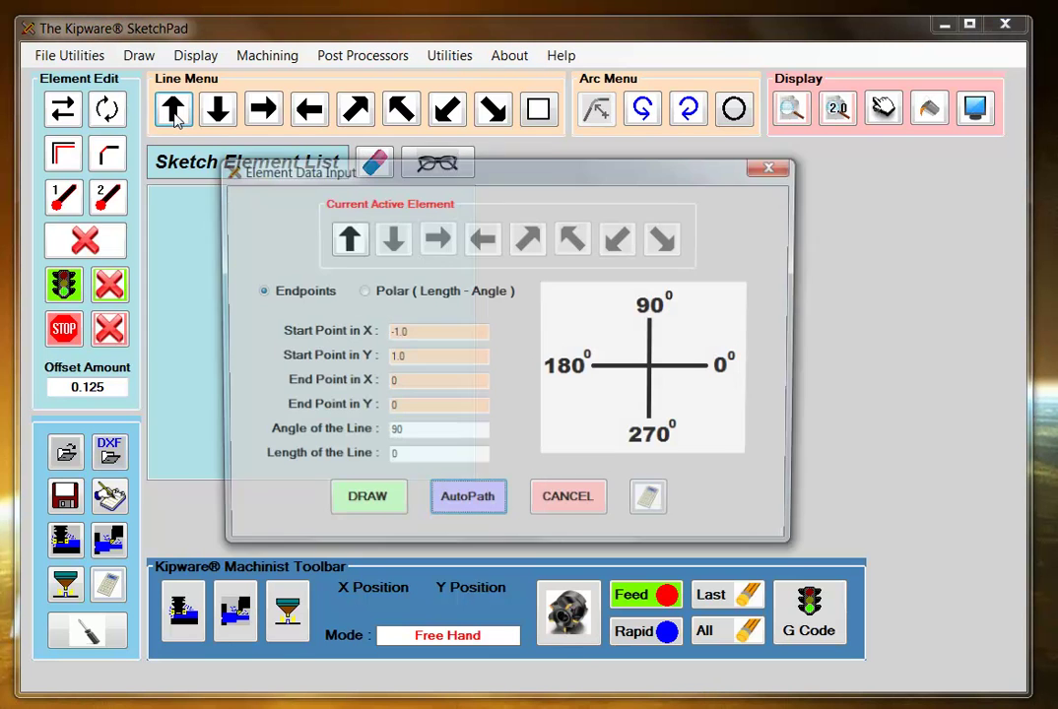
{"action": "type", "text": "-1.0"}
{"action": "left_click_drag", "start_coordinate": [428, 337], "coordinate": [278, 350]}
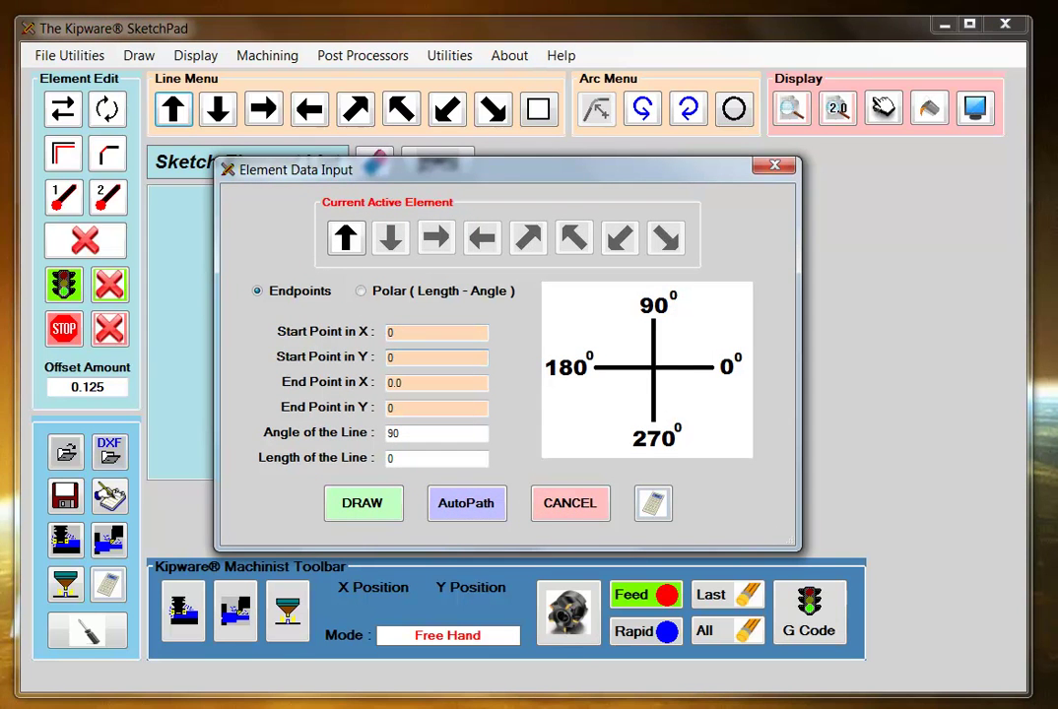
{"action": "key", "text": "Tab"}
{"action": "left_click", "coordinate": [361, 292]}
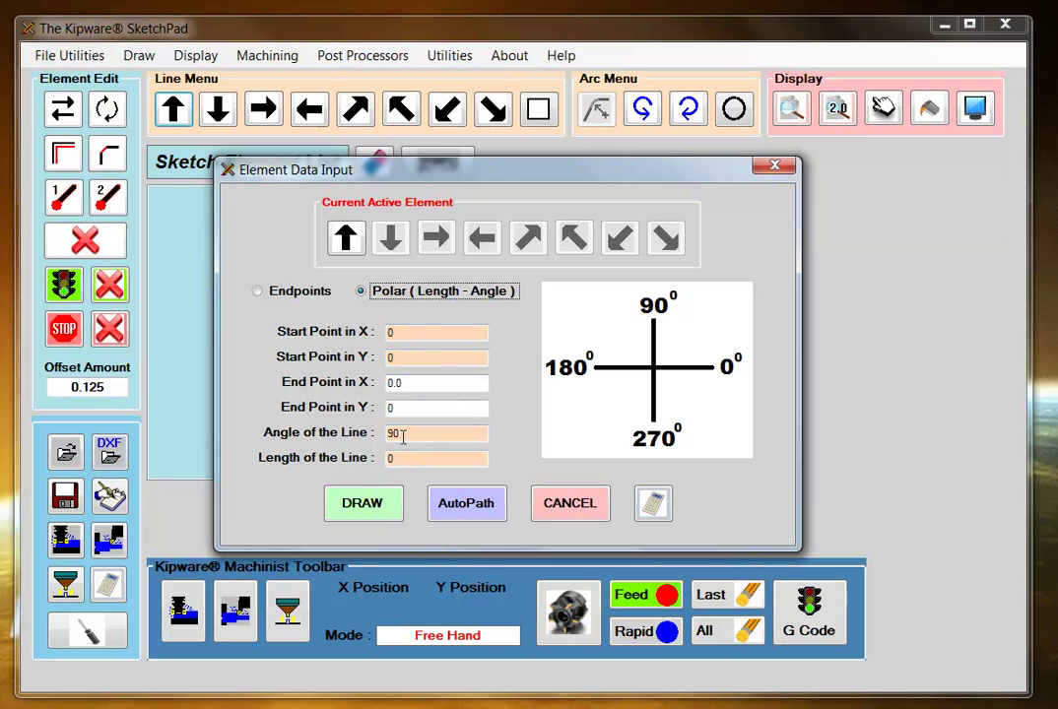
{"action": "left_click", "coordinate": [465, 514]}
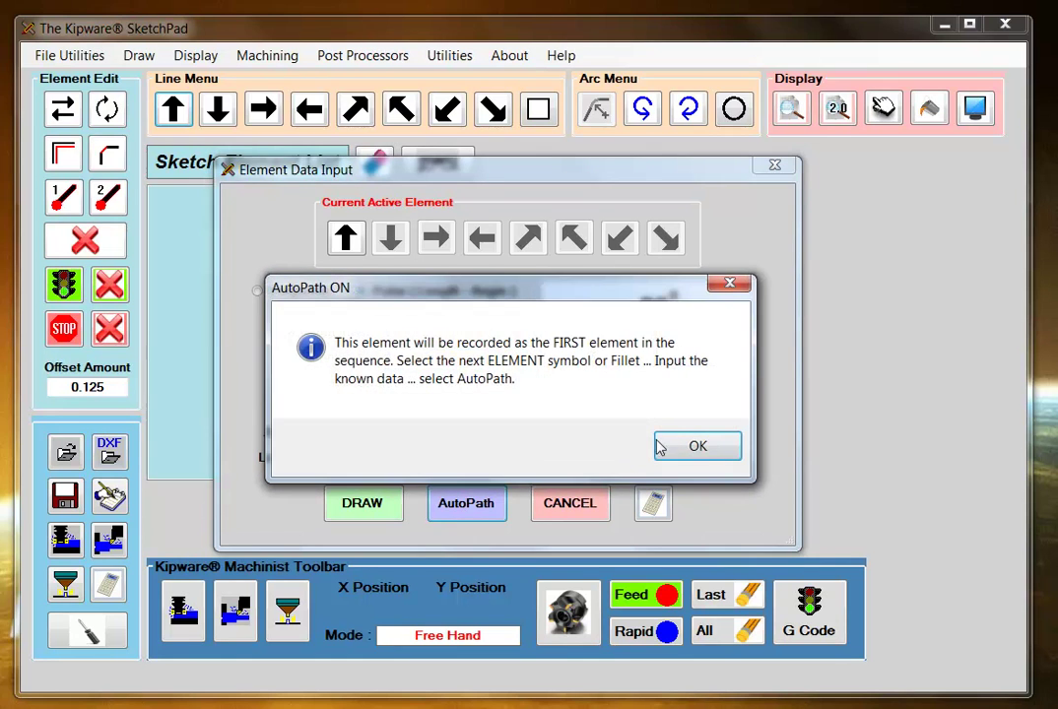
Queue a 0.1 fillet after the vertical line and continue AutoPath.
{"action": "left_click", "coordinate": [696, 444]}
{"action": "left_click", "coordinate": [598, 111]}
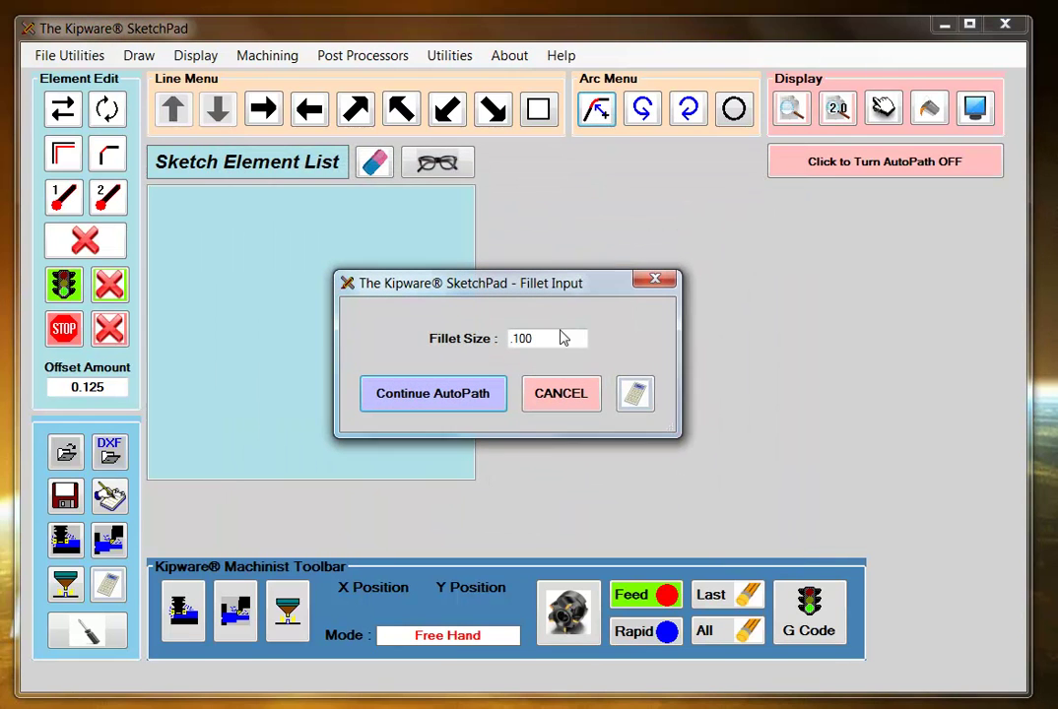
{"action": "left_click", "coordinate": [465, 407]}
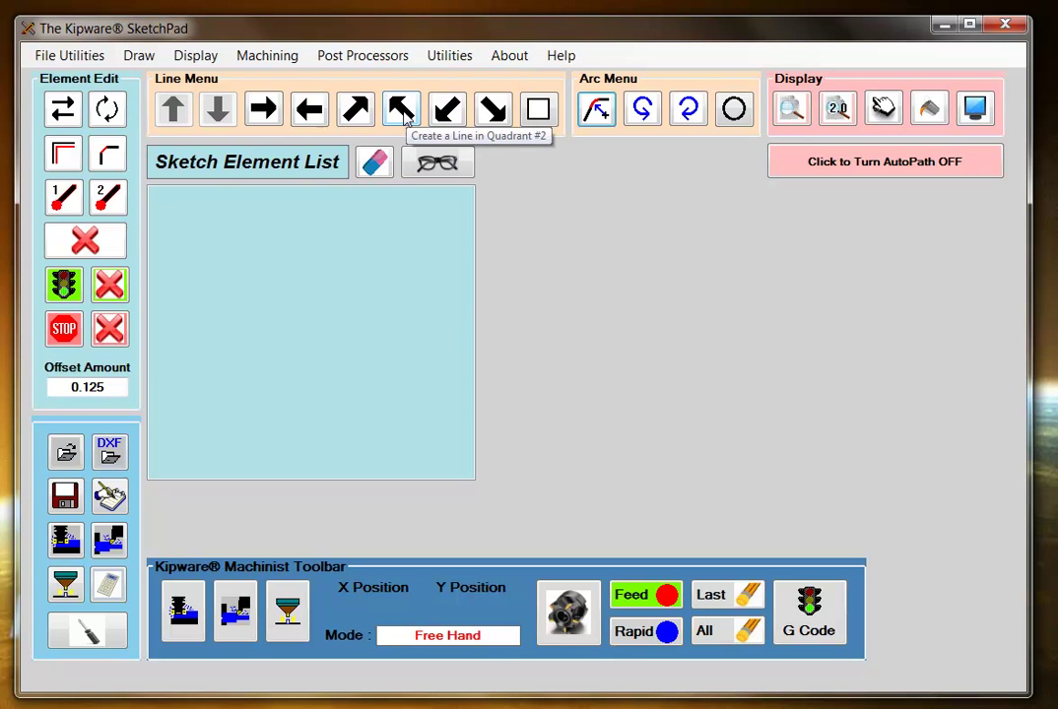
Add a 153° line ending at X -1, Y 1, completing the fillet and angled line.
{"action": "left_click", "coordinate": [401, 109]}
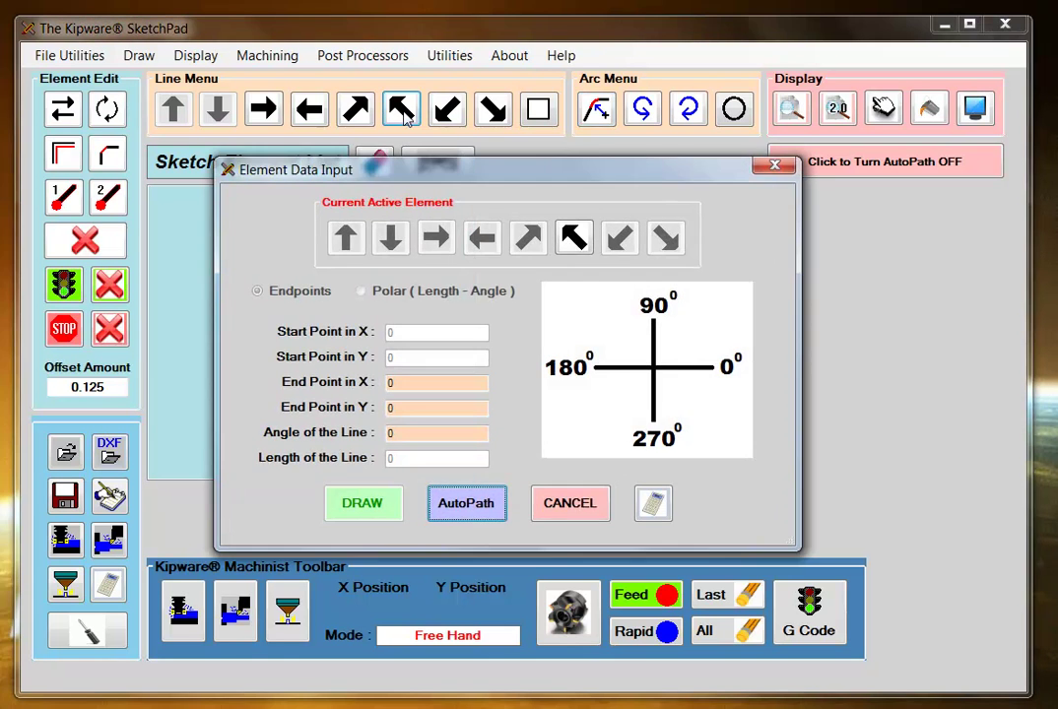
{"action": "left_click", "coordinate": [449, 381]}
{"action": "type", "text": "-1.00"}
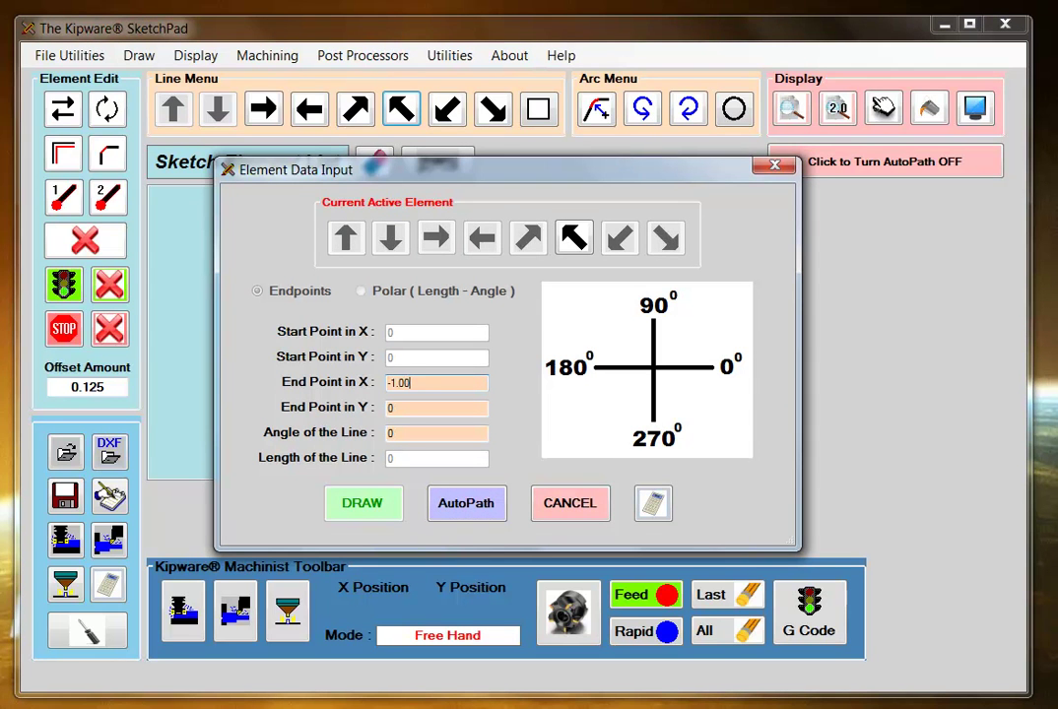
{"action": "key", "text": "Tab"}
{"action": "type", "text": "1"}
{"action": "key", "text": "Tab"}
{"action": "type", "text": "153"}
{"action": "key", "text": "Tab"}
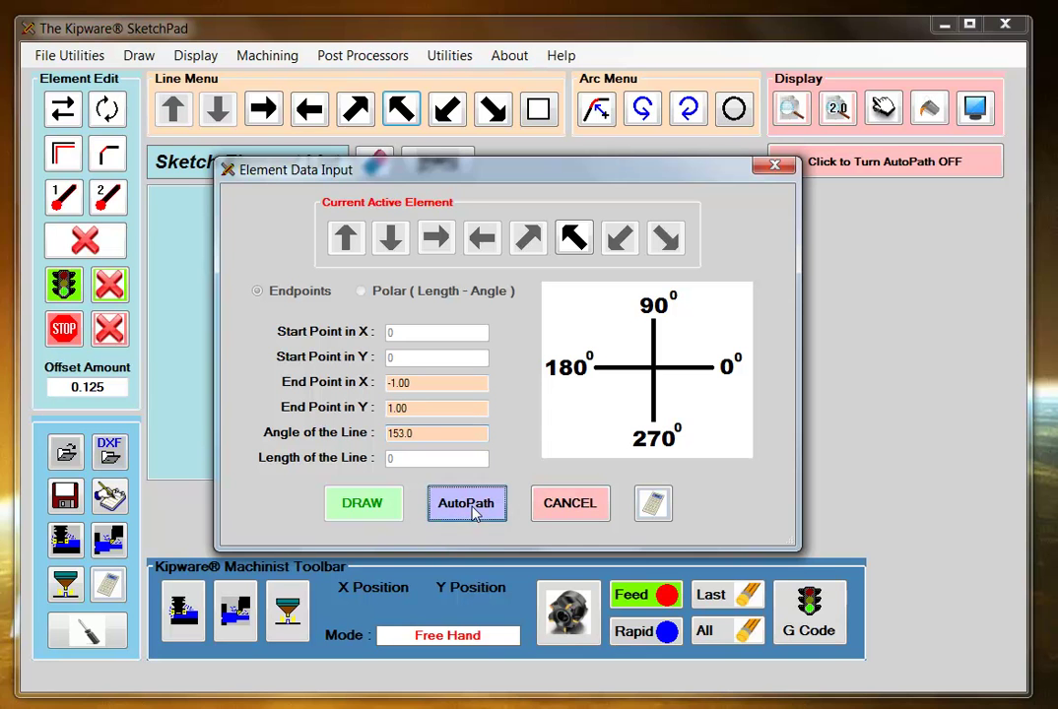
{"action": "left_click", "coordinate": [471, 507]}
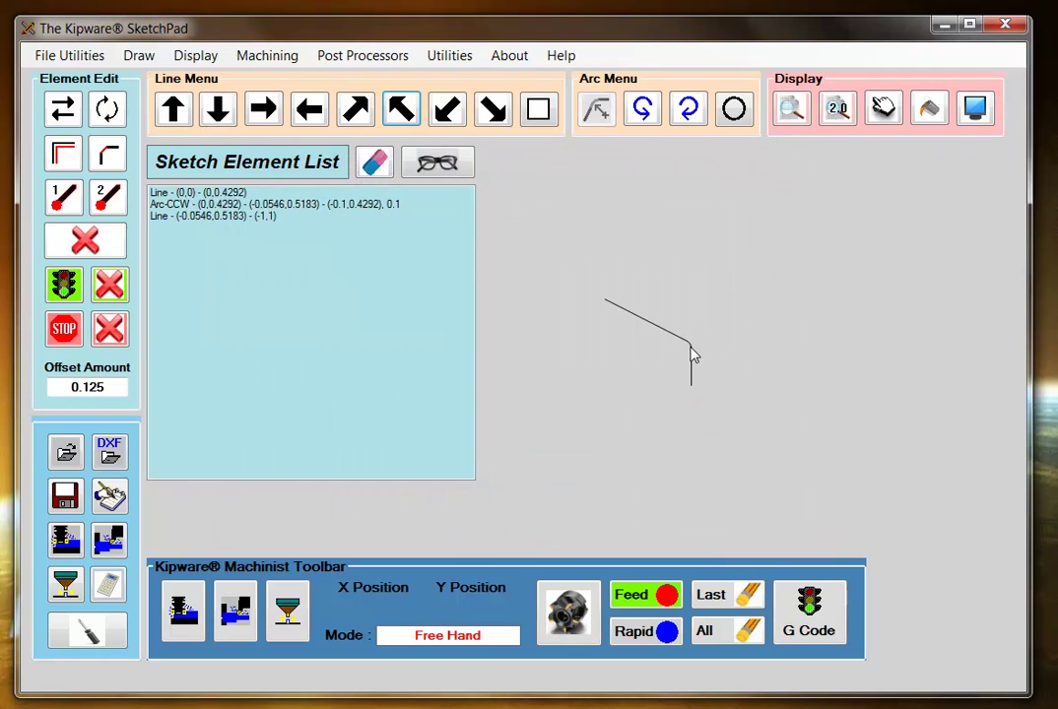
Hide the element list and draw a leftward line to X -1.500, Y 1.00.
{"action": "left_click", "coordinate": [457, 174]}
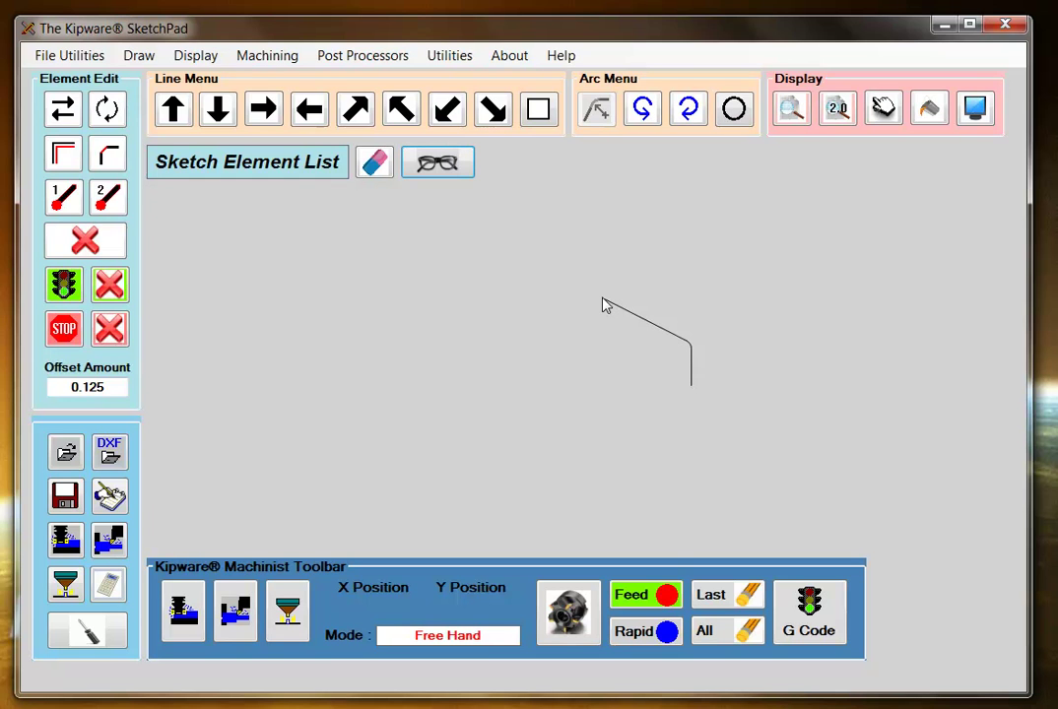
{"action": "left_click", "coordinate": [307, 109]}
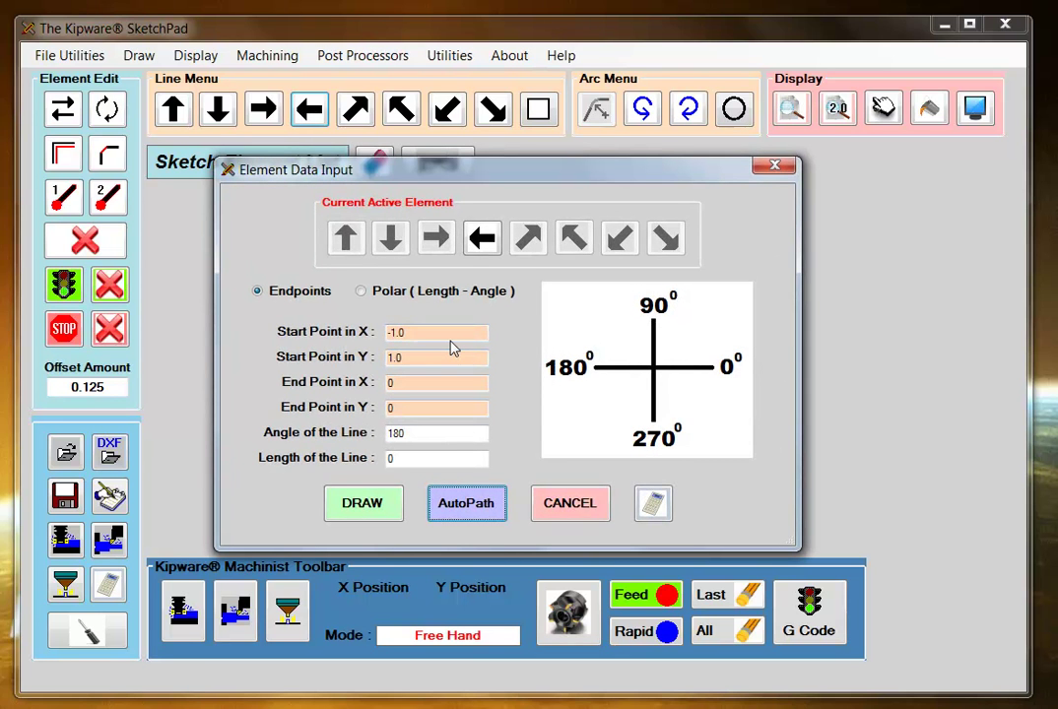
{"action": "type", "text": "-1.500"}
{"action": "key", "text": "Tab"}
{"action": "type", "text": "1.00"}
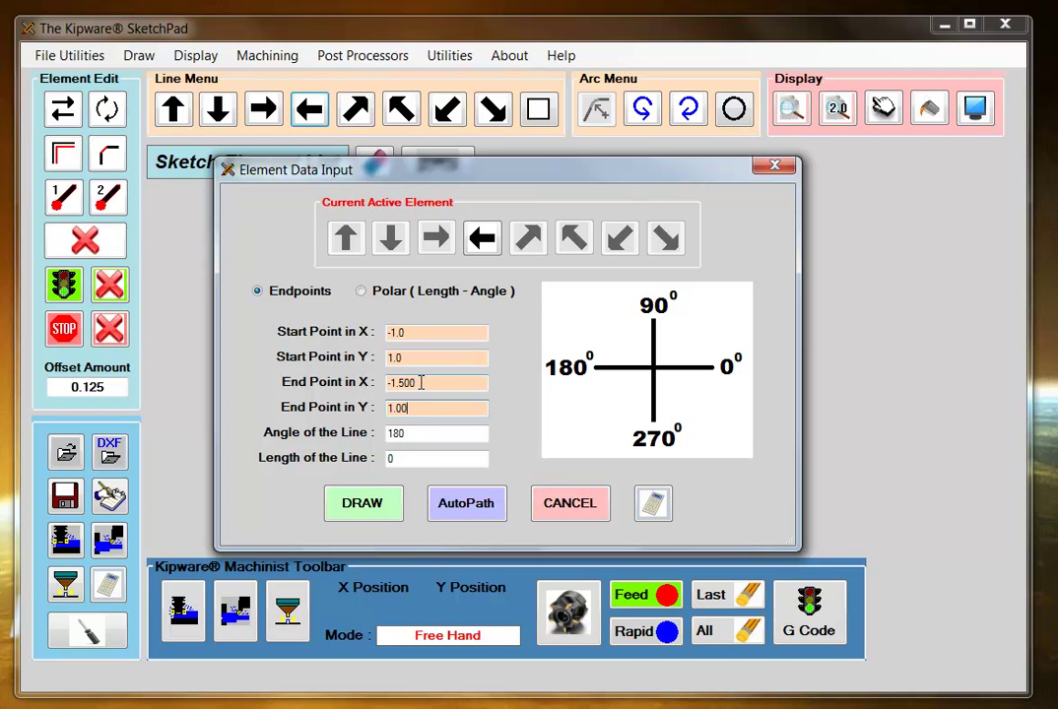
{"action": "left_click", "coordinate": [385, 503]}
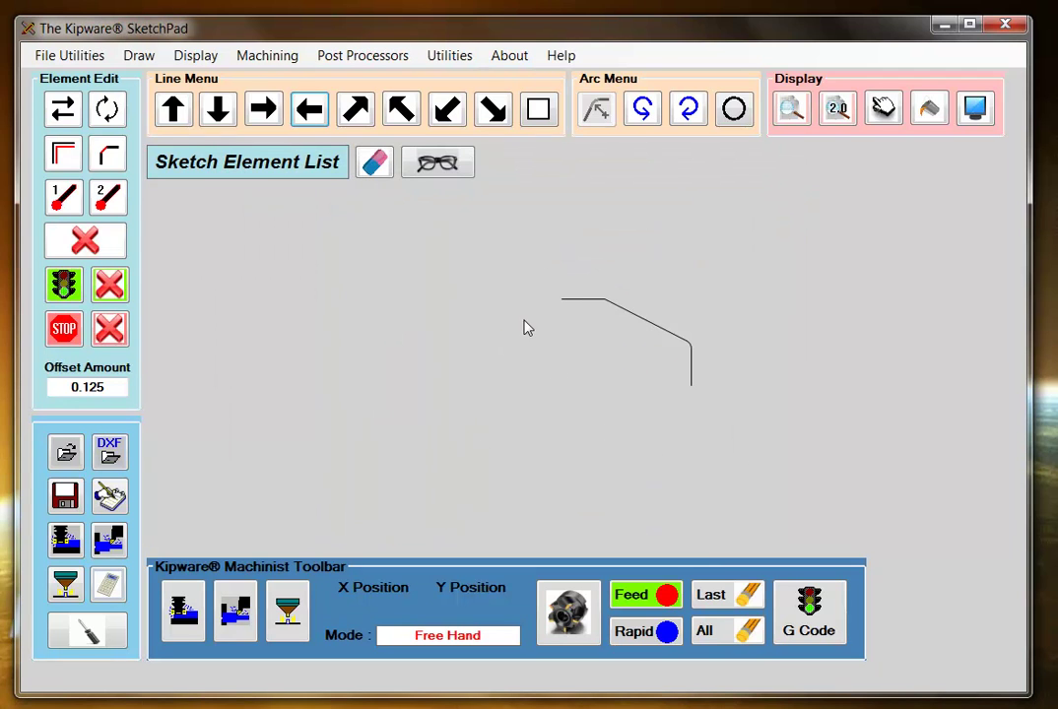
Restart AutoPath with a polar 180° line from X -1.5, Y 1.0.
{"action": "left_click", "coordinate": [311, 115]}
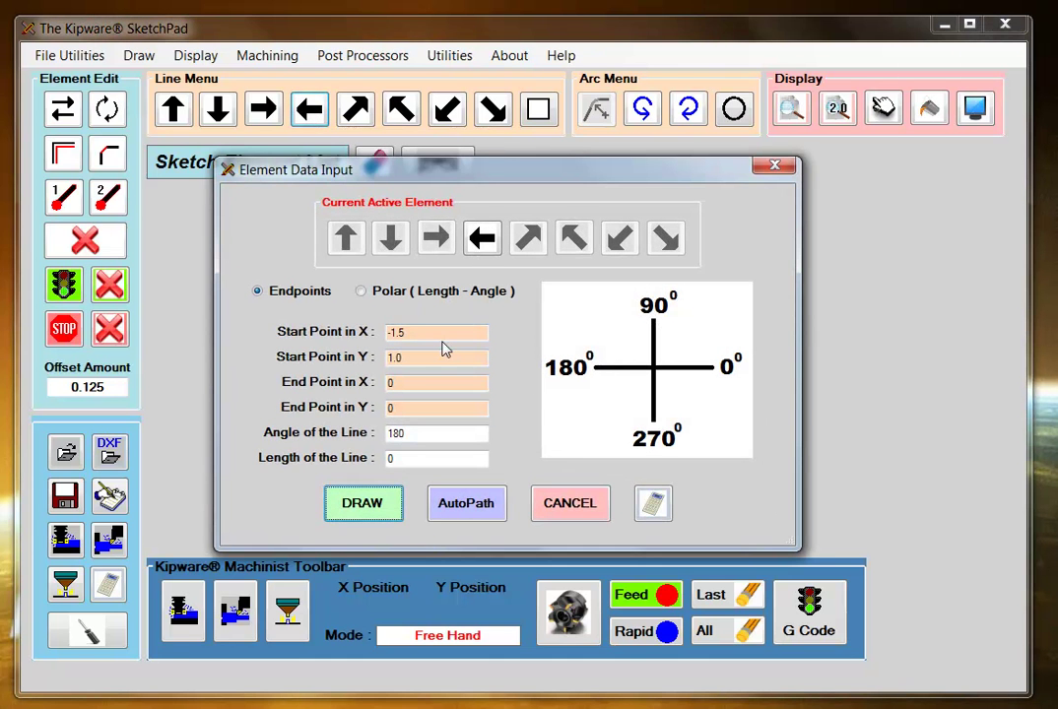
{"action": "key", "text": "Down"}
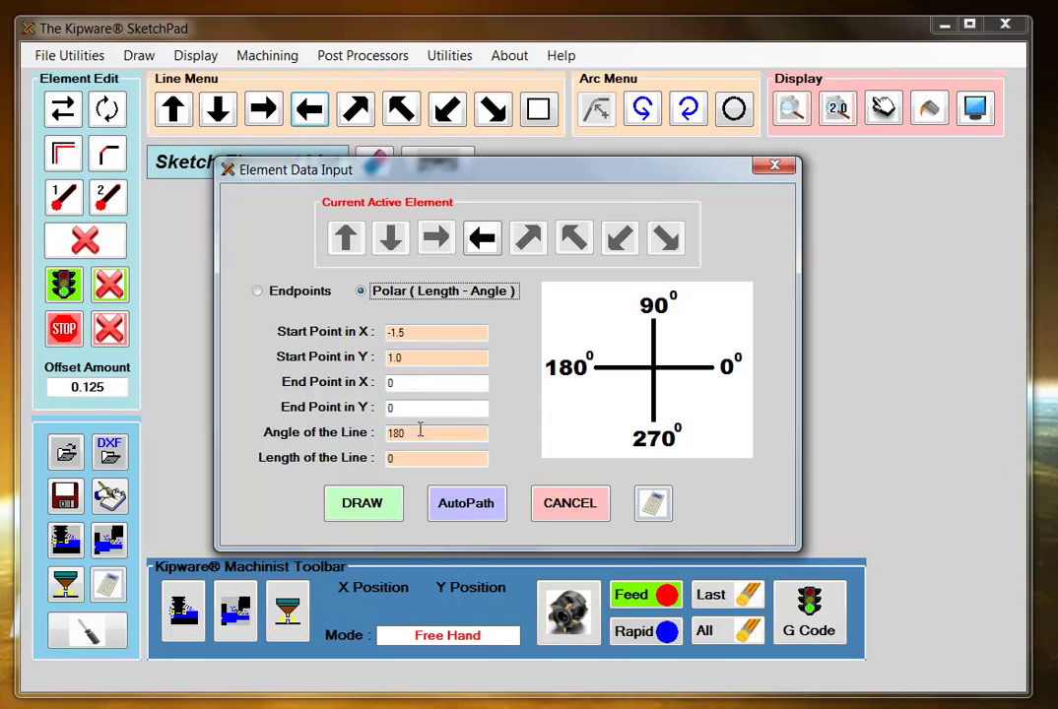
{"action": "left_click", "coordinate": [454, 506]}
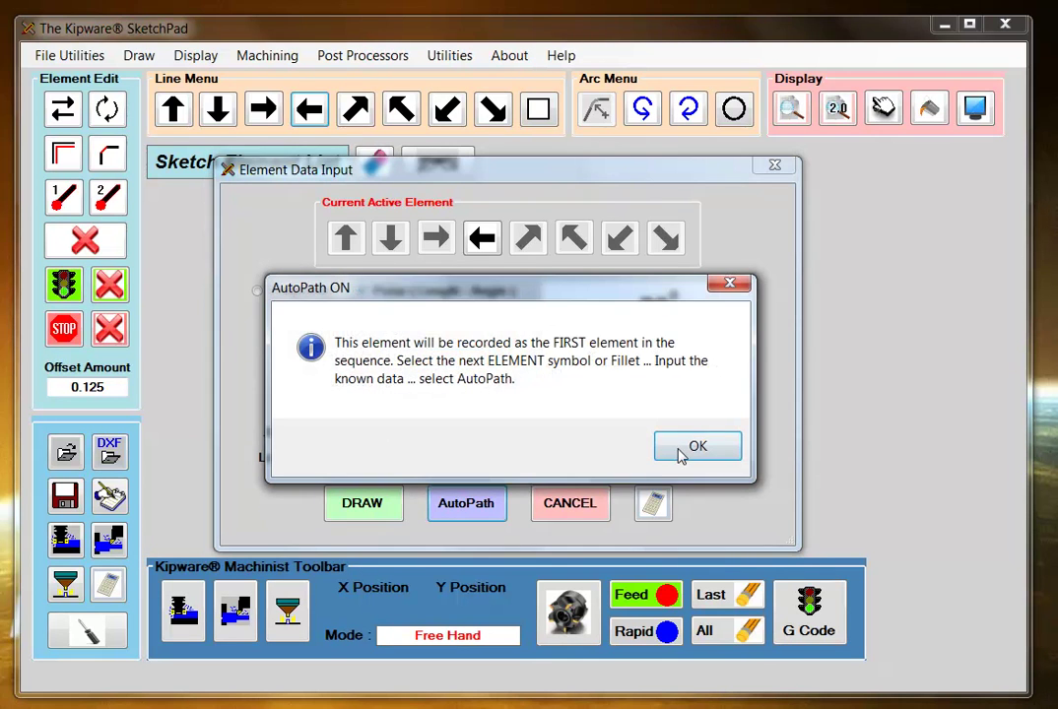
{"action": "left_click", "coordinate": [692, 446]}
Queue a 0.500 fillet after the horizontal line and continue AutoPath.
{"action": "left_click", "coordinate": [596, 111]}
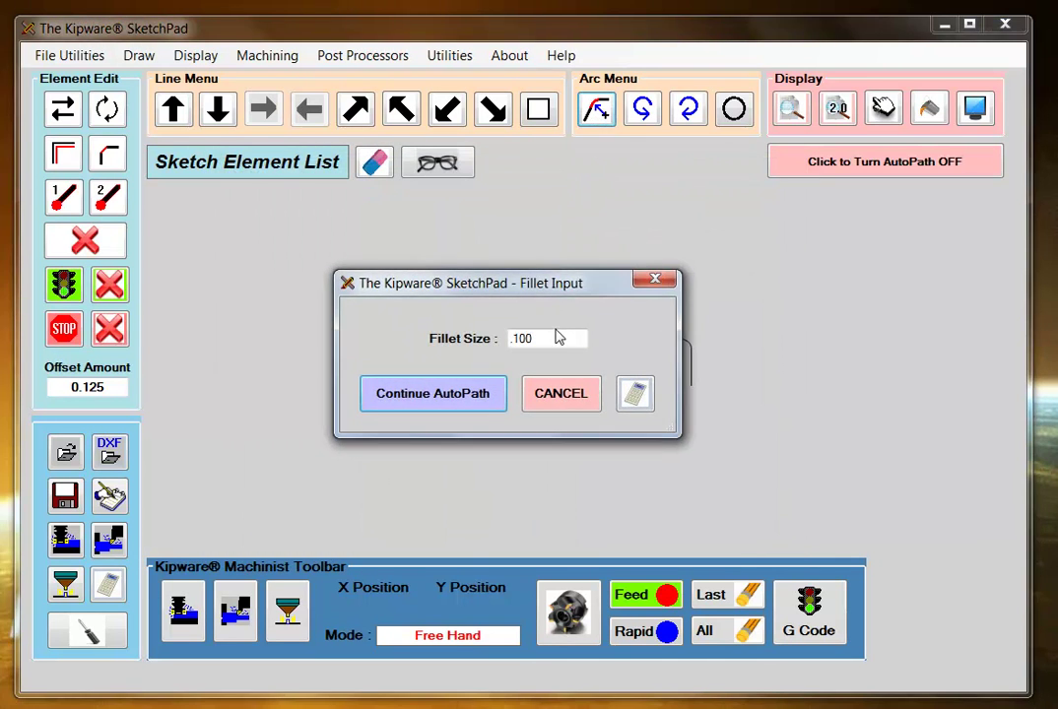
{"action": "left_click_drag", "start_coordinate": [553, 341], "coordinate": [465, 355]}
{"action": "type", "text": ".500"}
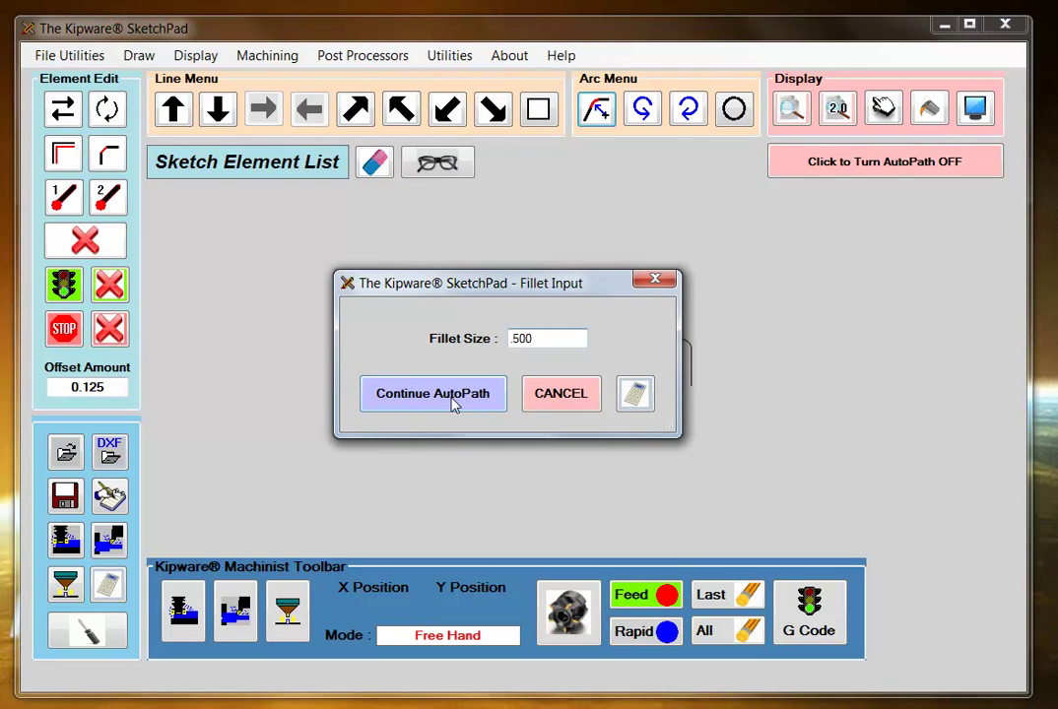
{"action": "left_click", "coordinate": [453, 402]}
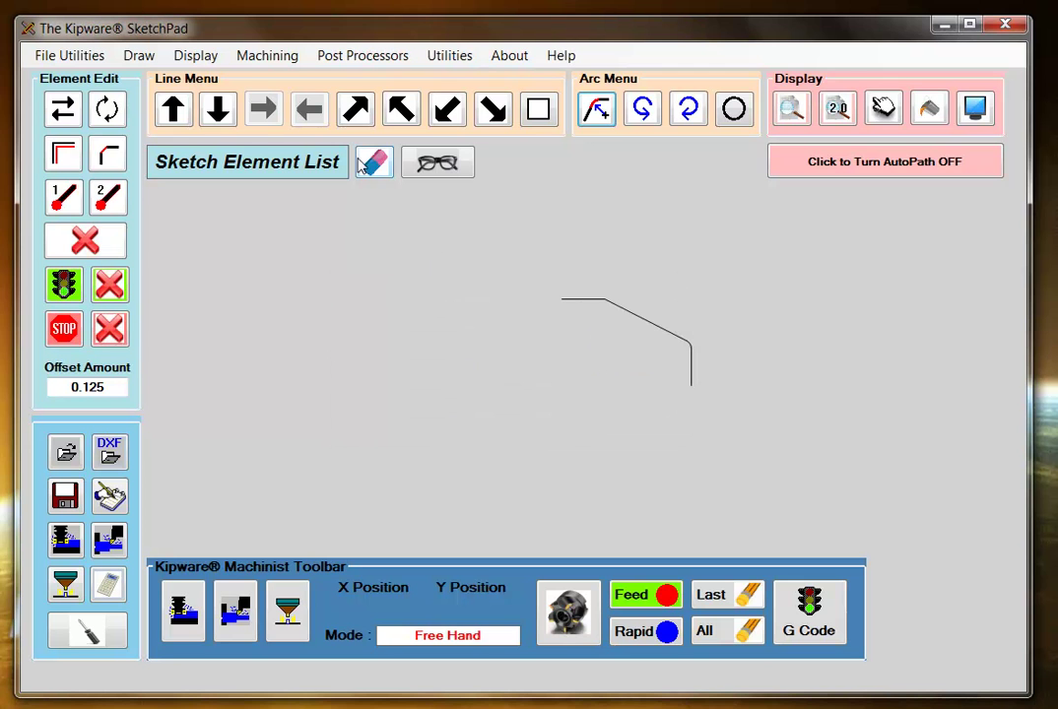
Add a vertical face ending at X -3.00, Y 2.250 through the 0.5 radius.
{"action": "left_click", "coordinate": [166, 114]}
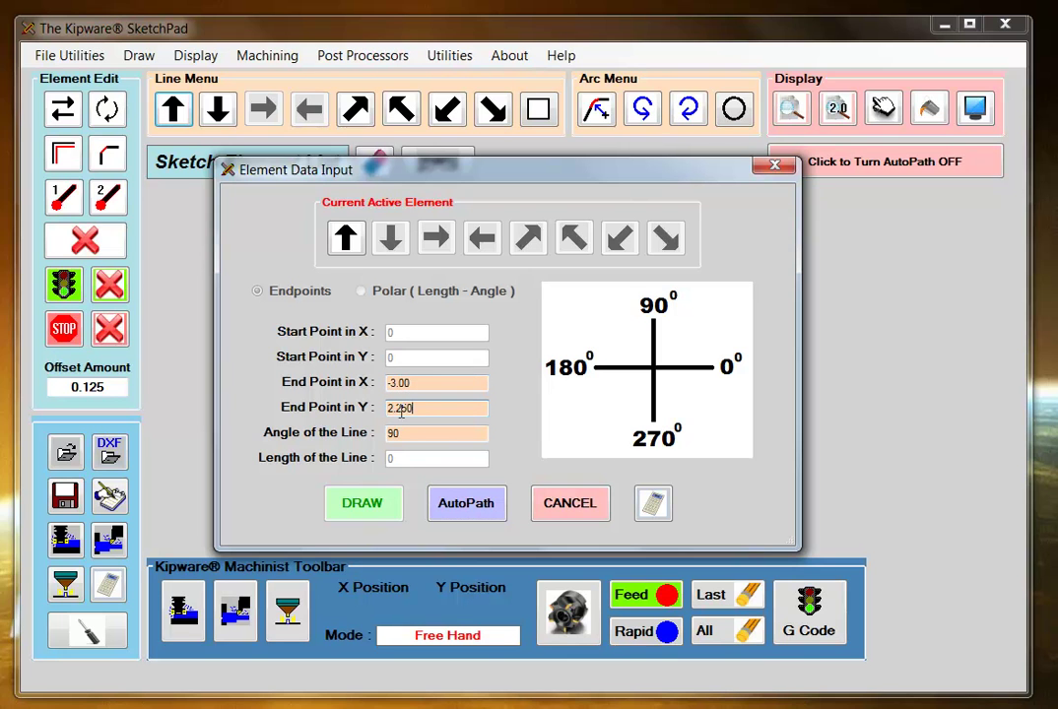
{"action": "left_click", "coordinate": [456, 510]}
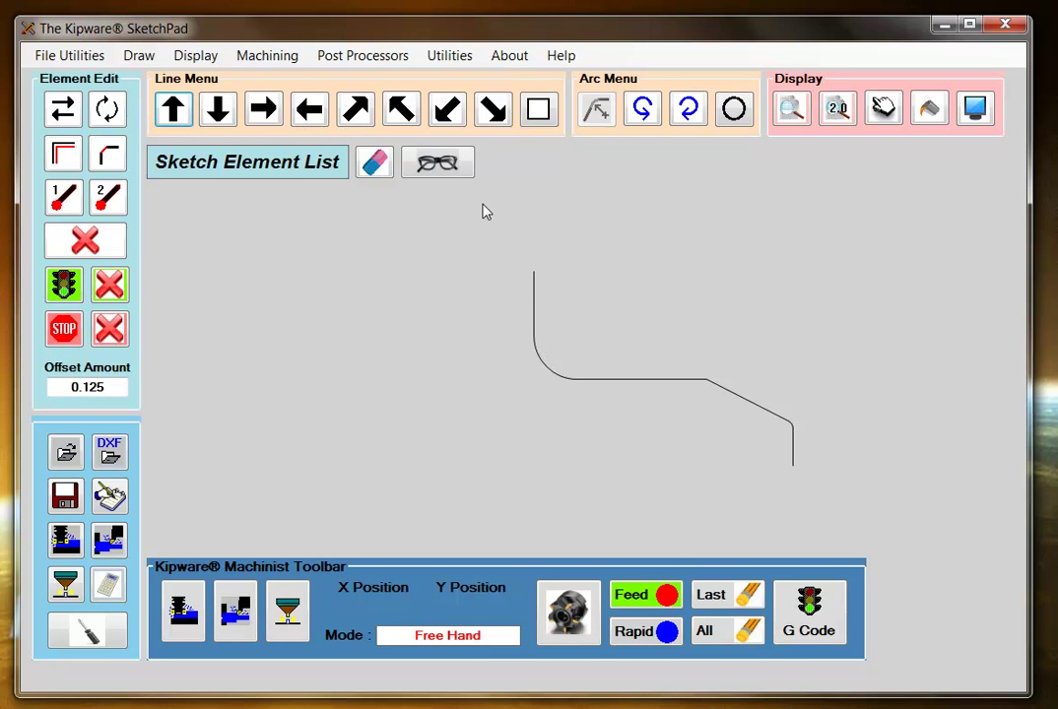
Record a polar vertical line from X -3.0, Y 2.25 as a new AutoPath first element.
{"action": "left_click", "coordinate": [173, 110]}
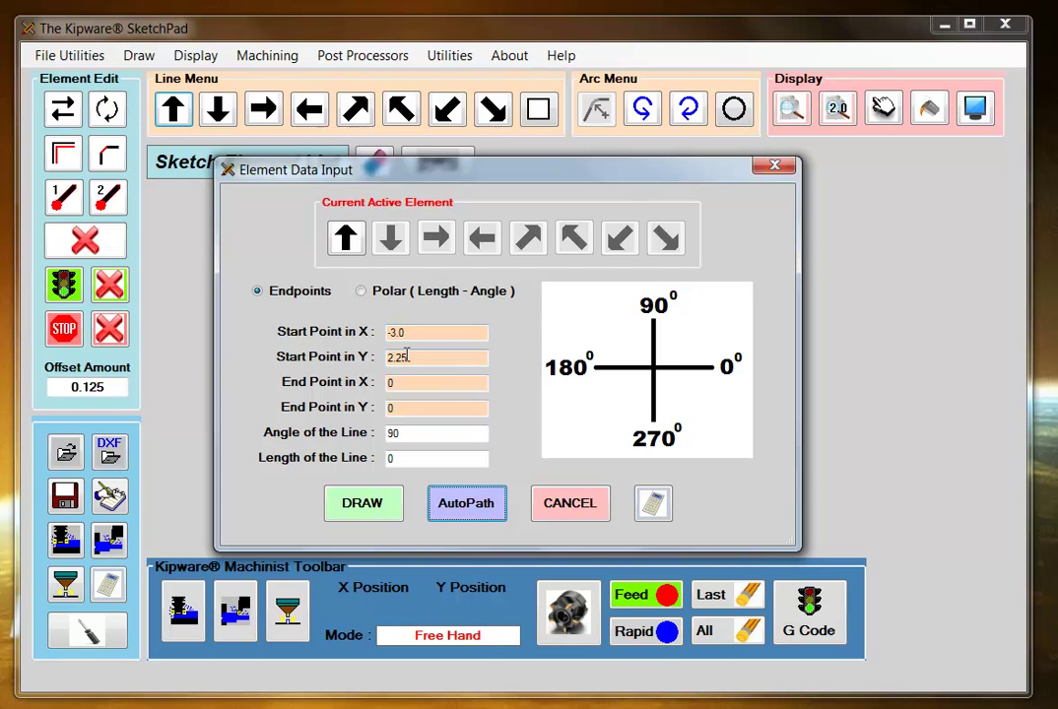
{"action": "left_click", "coordinate": [382, 296]}
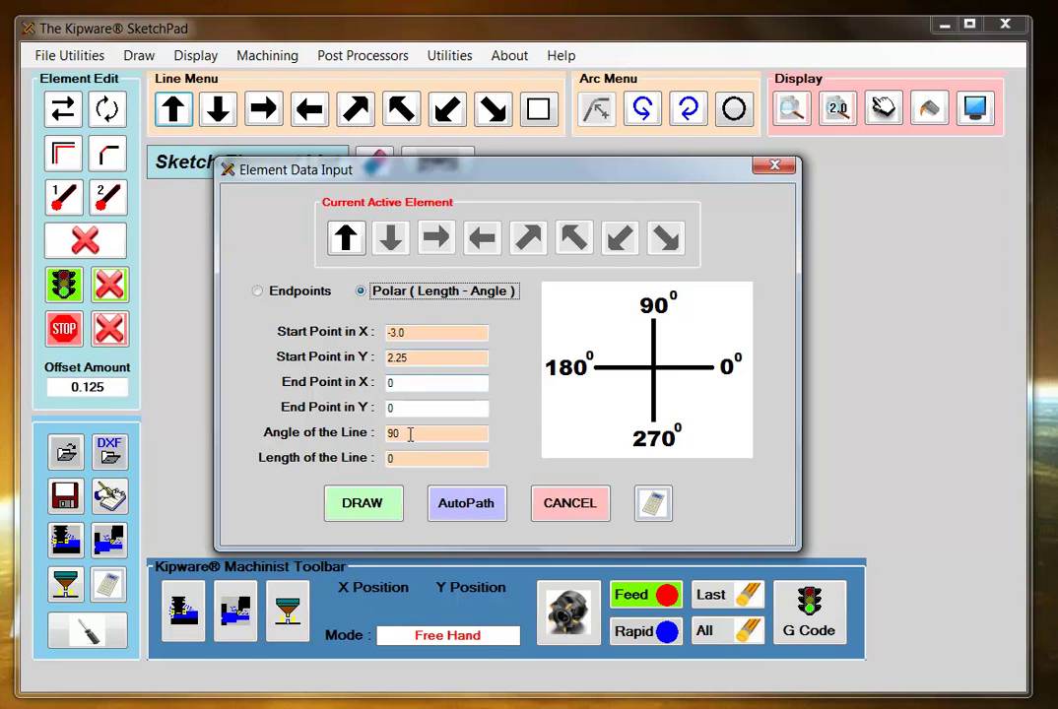
{"action": "left_click", "coordinate": [482, 515]}
{"action": "left_click", "coordinate": [664, 458]}
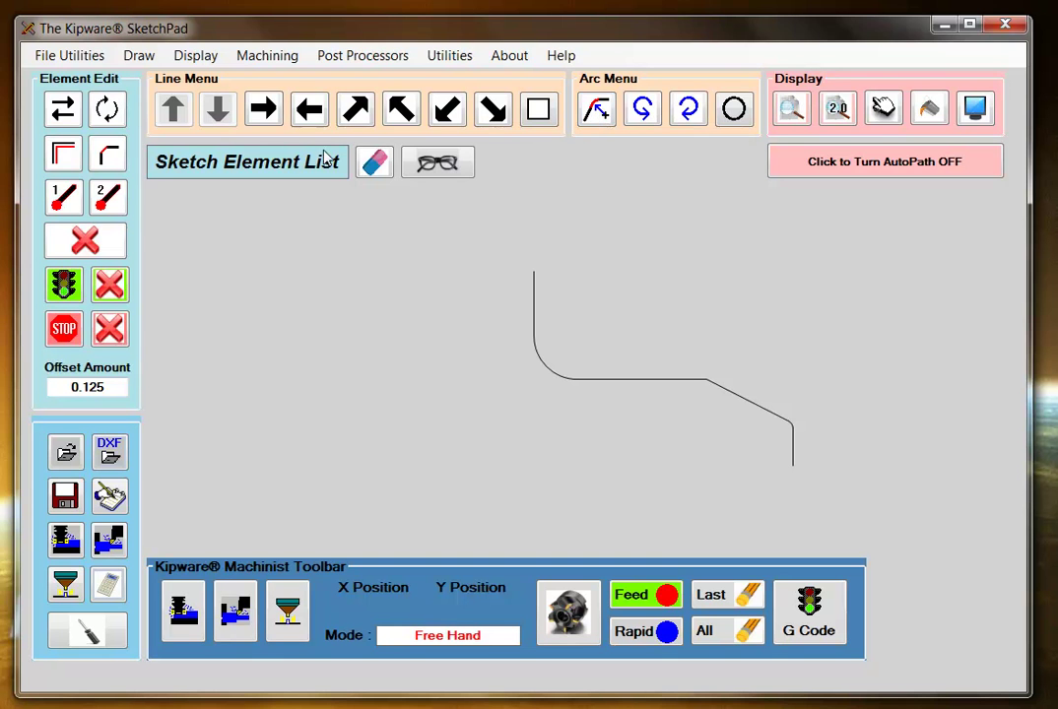
Draw the 153° chamfer line ending at X -3.5, Y 3.5.
{"action": "left_click", "coordinate": [401, 112]}
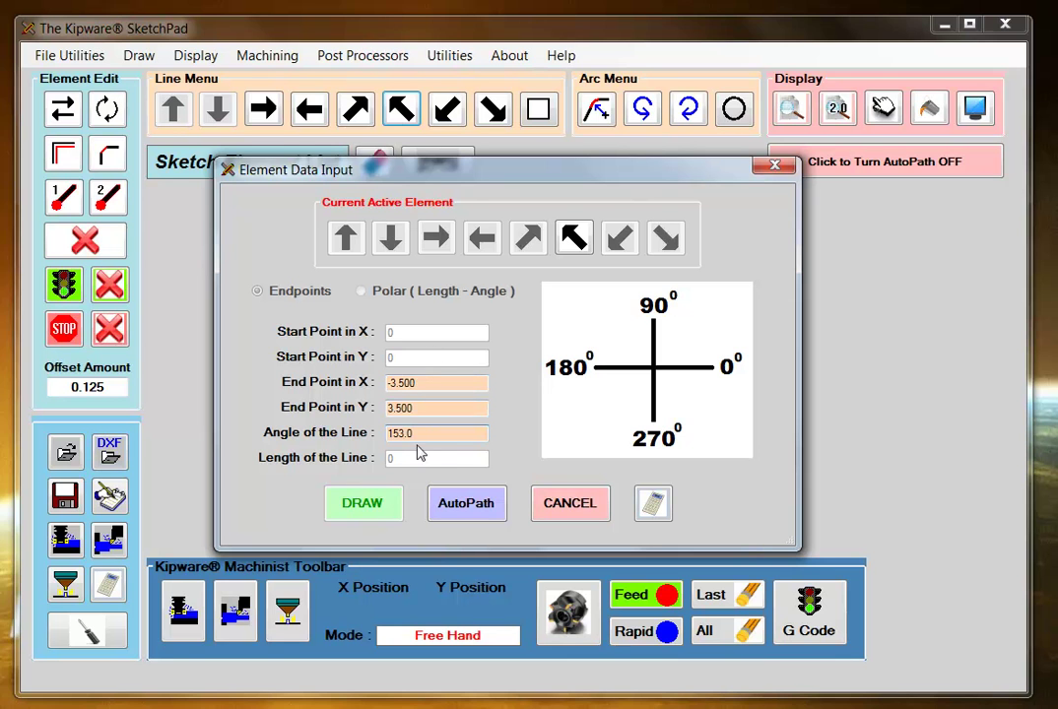
{"action": "key", "text": "Return"}
{"action": "middle_click_drag", "start_coordinate": [606, 363], "coordinate": [658, 397]}
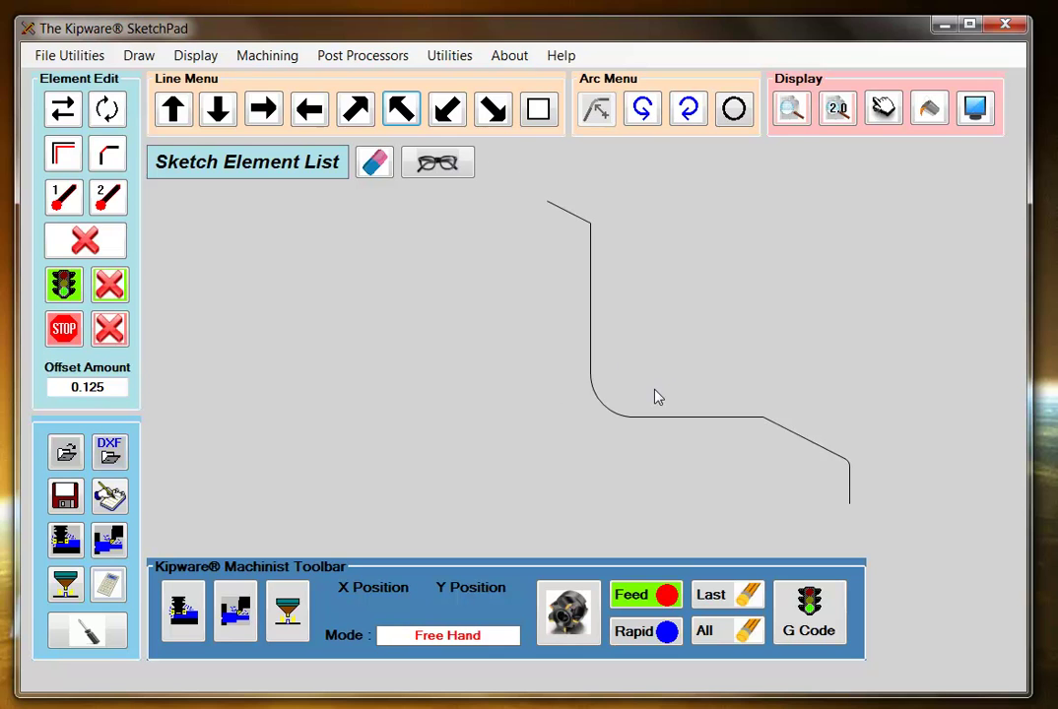